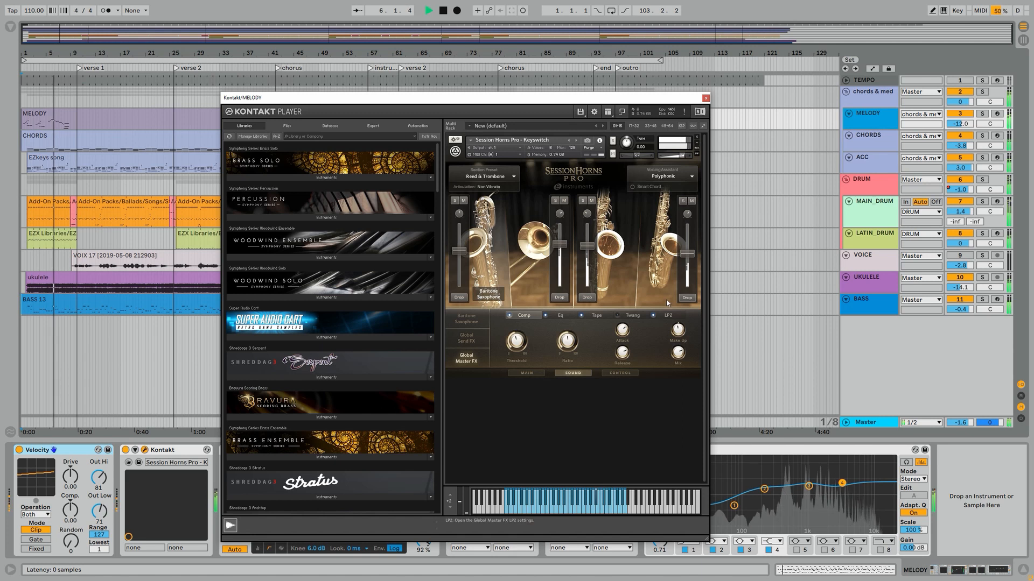
Inspect the Replika and EZmix plug-ins on the MELODY track, closing each plug-in window including Kontakt's.
{"action": "left_click", "coordinate": [706, 98]}
{"action": "left_click", "coordinate": [470, 450]}
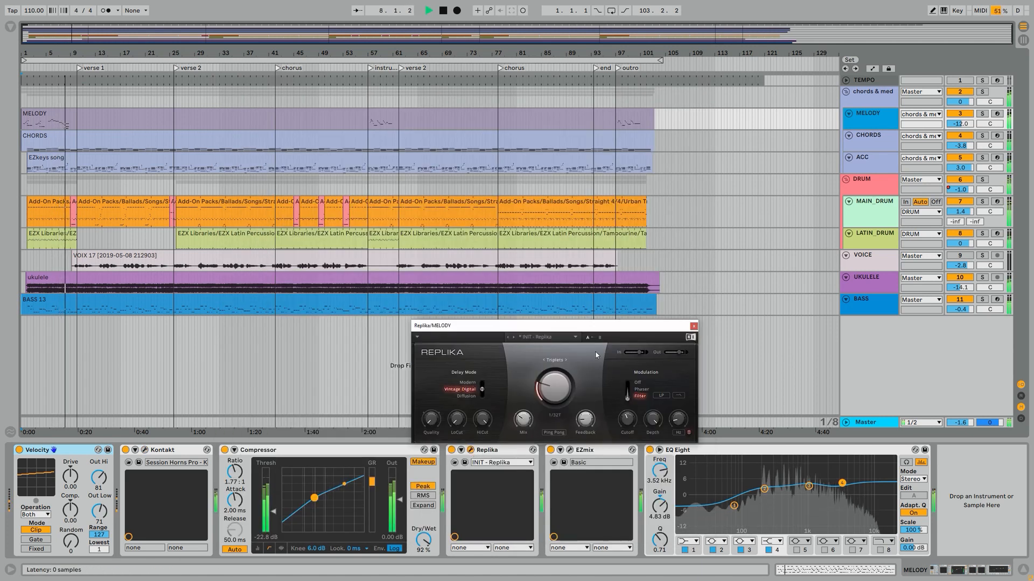
{"action": "left_click", "coordinate": [693, 327]}
{"action": "left_click", "coordinate": [569, 450]}
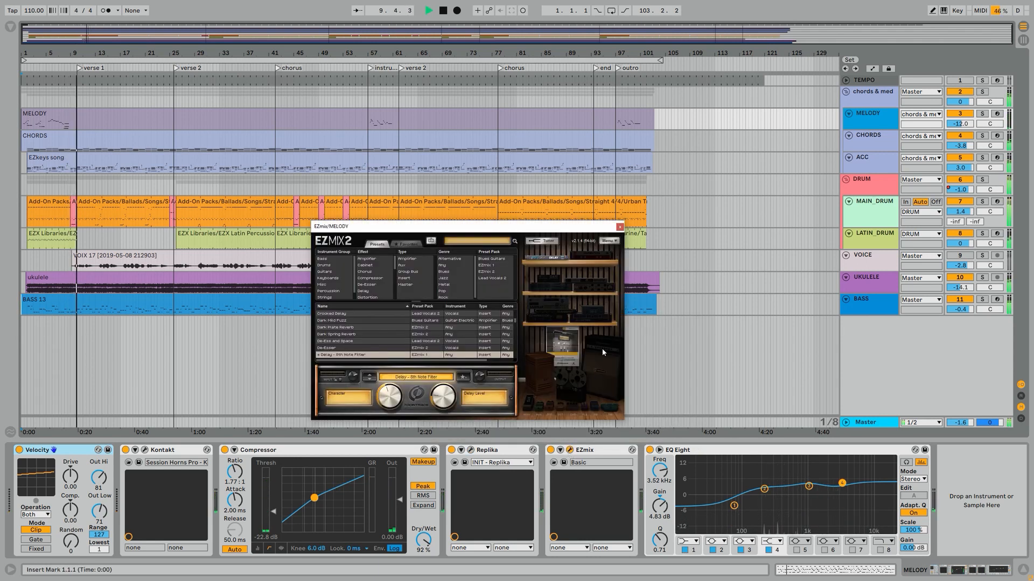
{"action": "left_click", "coordinate": [621, 228]}
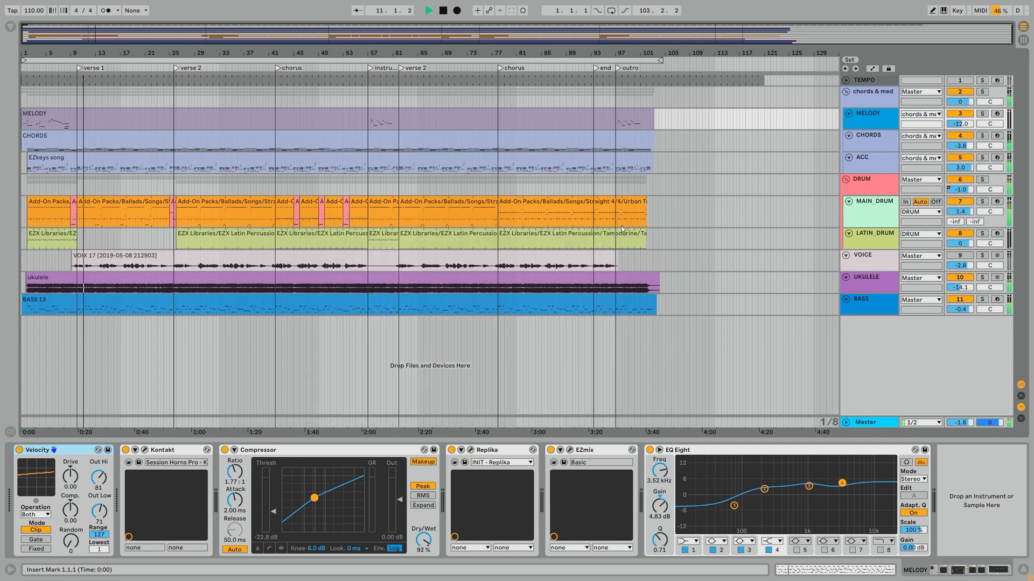
Examine the CHORDS track's device chain from the Instrument Rack through to the final Compressor.
{"action": "left_click", "coordinate": [871, 135]}
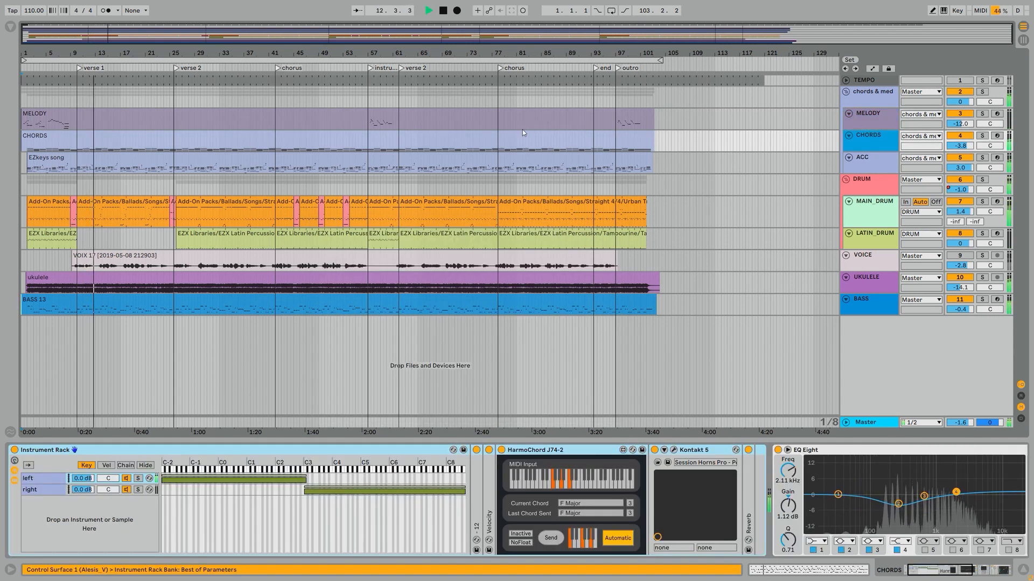
{"action": "left_click", "coordinate": [403, 473]}
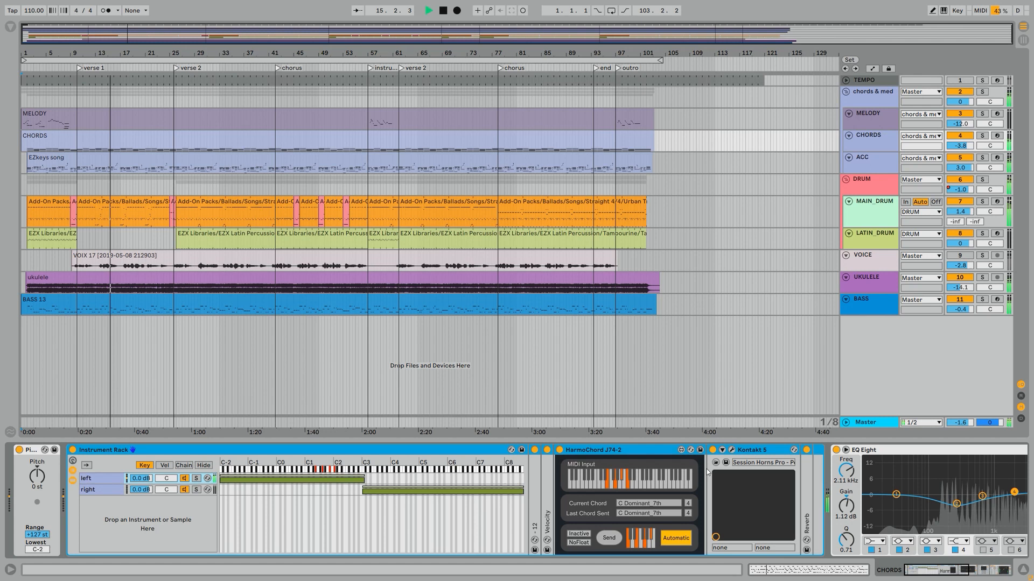
{"action": "scroll", "coordinate": [707, 472], "scroll_direction": "right", "scroll_amount": 5}
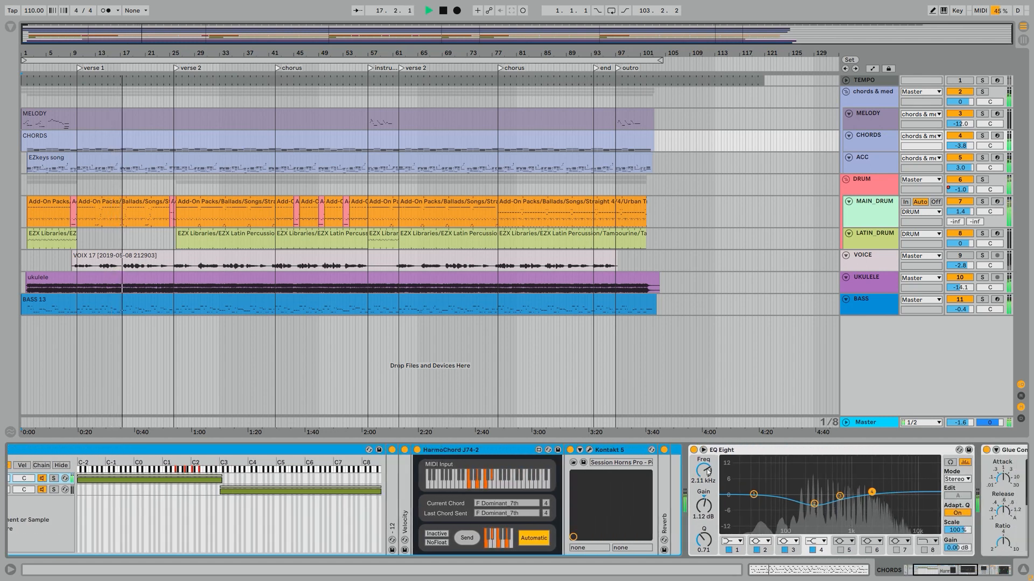
{"action": "scroll", "coordinate": [707, 472], "scroll_direction": "right", "scroll_amount": 5}
{"action": "scroll", "coordinate": [707, 473], "scroll_direction": "right", "scroll_amount": 4}
{"action": "scroll", "coordinate": [707, 472], "scroll_direction": "right", "scroll_amount": 6}
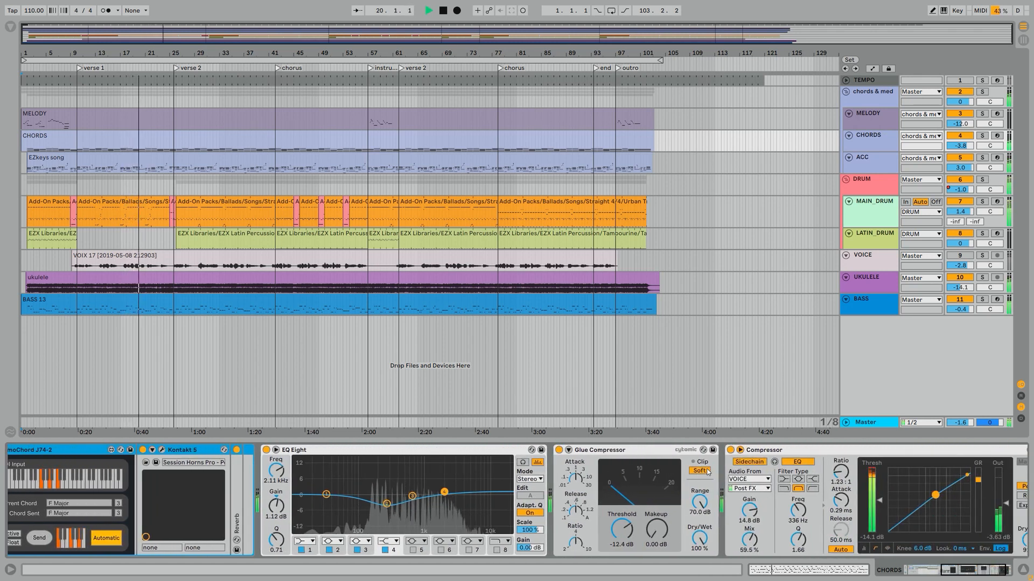
{"action": "scroll", "coordinate": [706, 472], "scroll_direction": "right", "scroll_amount": 3}
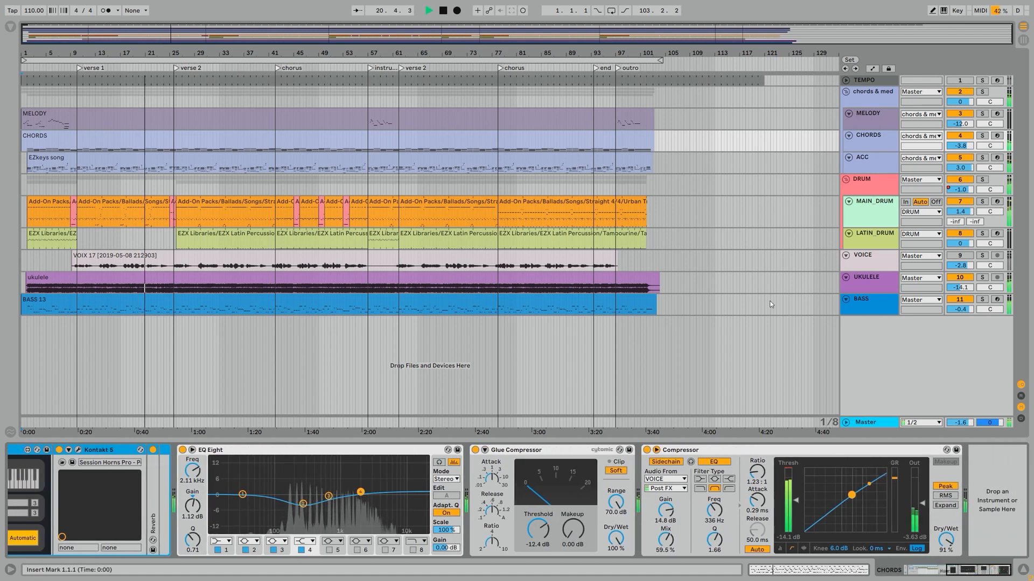
Inspect the ACC track's EZkeys instrument and its preset list, and view the notes of the EZkeys song clip.
{"action": "left_click", "coordinate": [865, 169]}
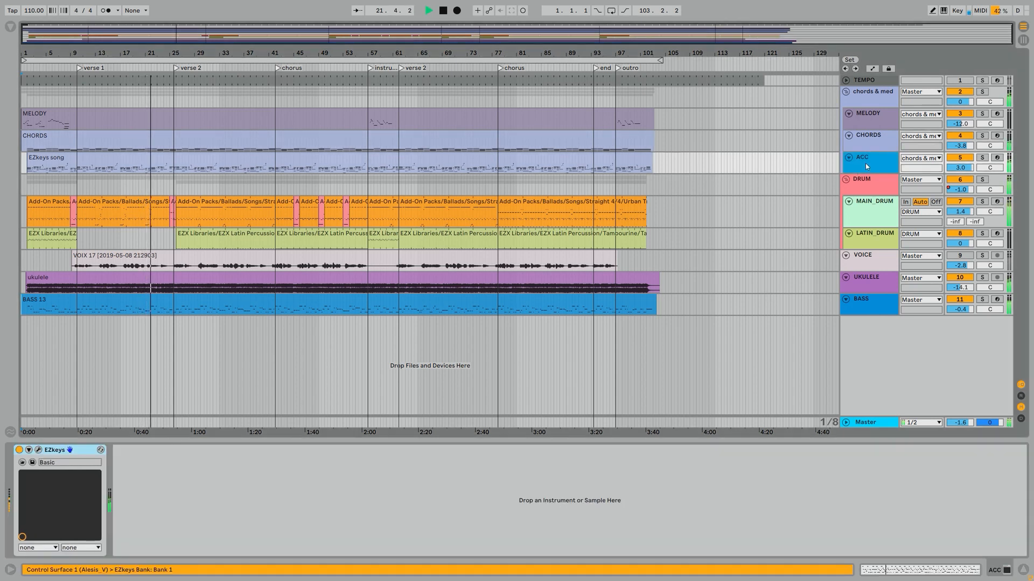
{"action": "left_click", "coordinate": [39, 450]}
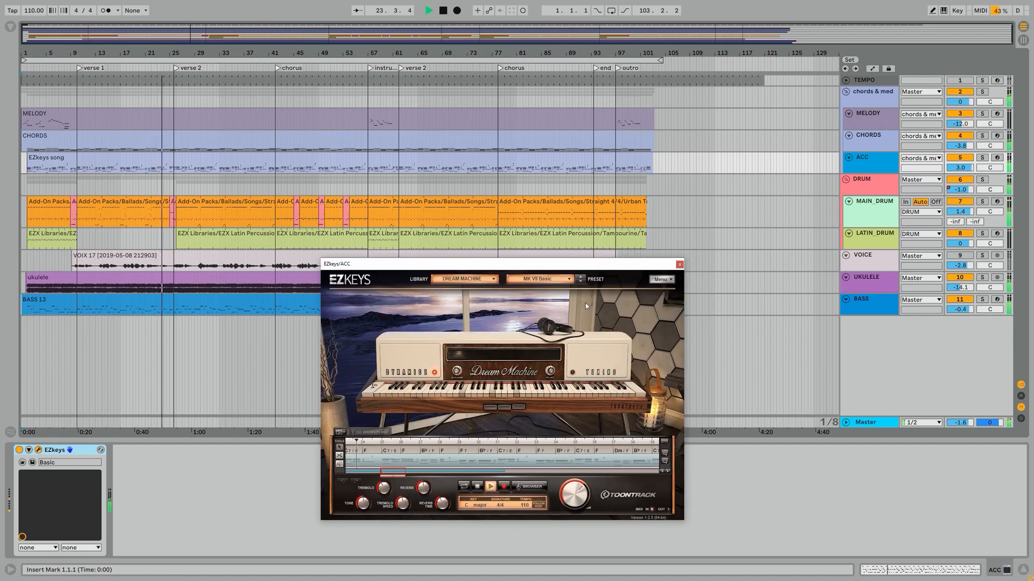
{"action": "left_click", "coordinate": [569, 279]}
{"action": "left_click", "coordinate": [569, 279]}
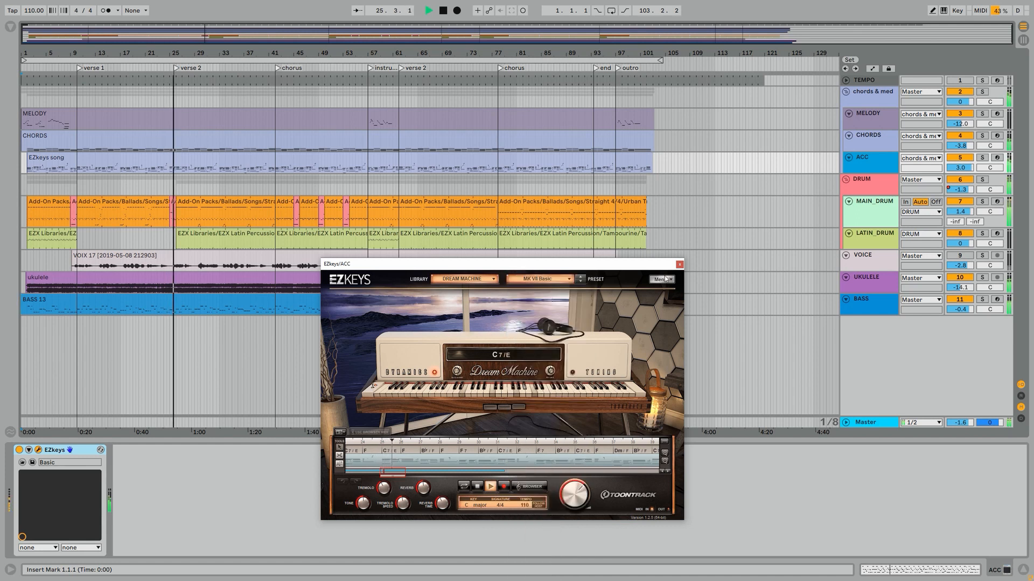
{"action": "left_click", "coordinate": [679, 265]}
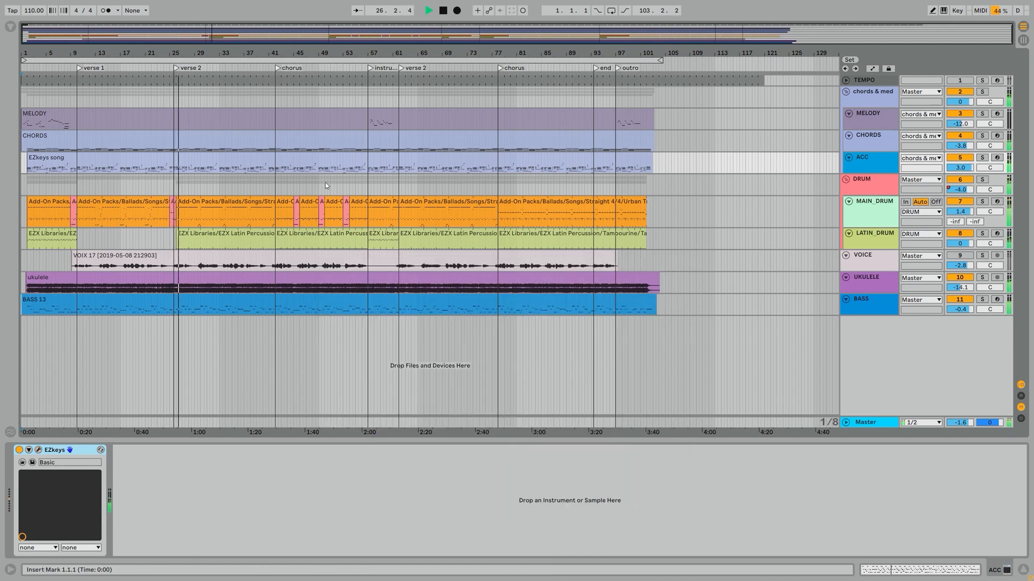
{"action": "left_click", "coordinate": [312, 165]}
{"action": "double_click", "coordinate": [312, 165]}
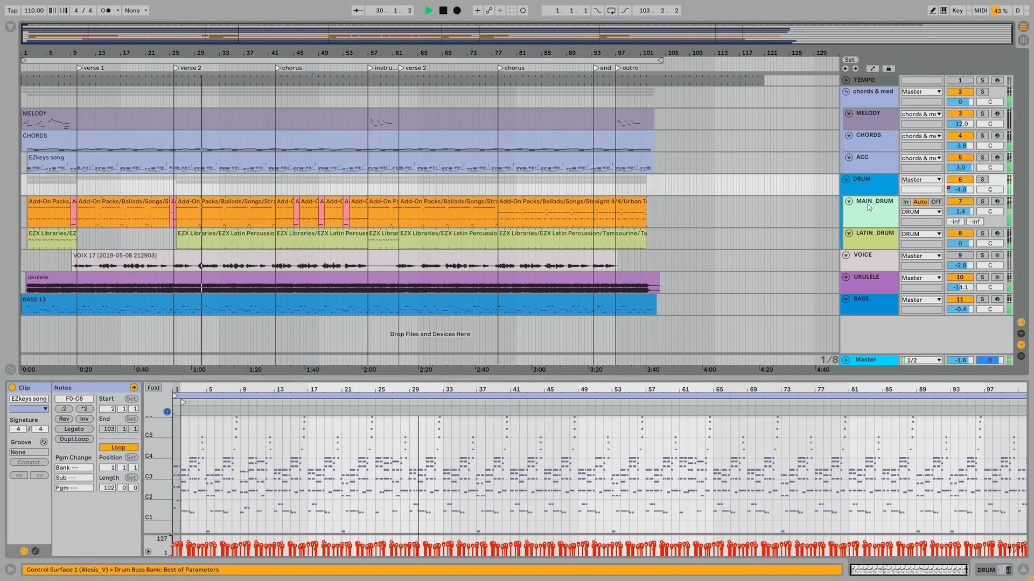
Inspect the MAIN_DRUM track's Superior Drummer 3 kit and its library and mix preset lists, and close the plug-in window.
{"action": "left_click", "coordinate": [868, 205]}
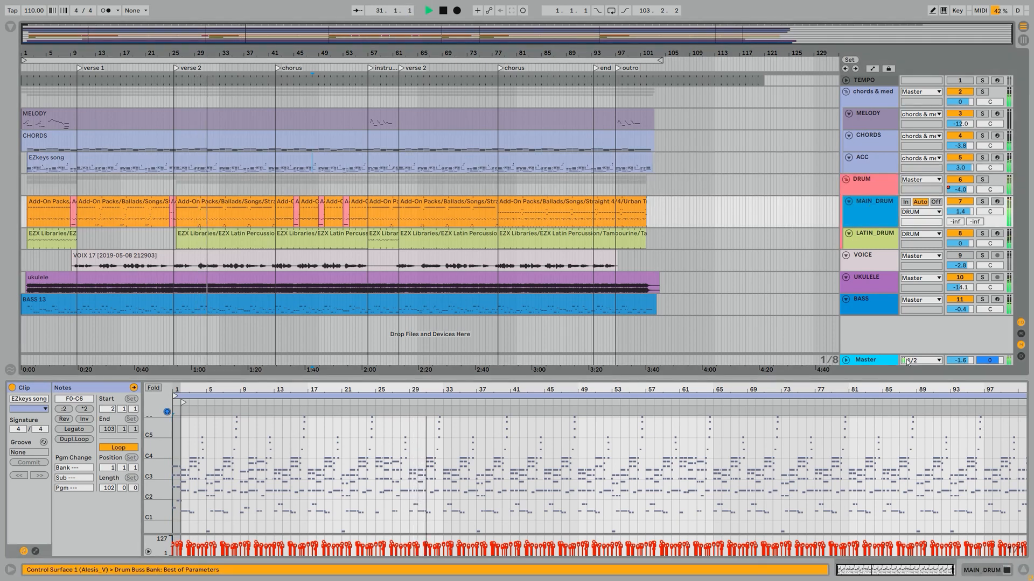
{"action": "key", "text": "shift+Tab"}
{"action": "left_click", "coordinate": [39, 450]}
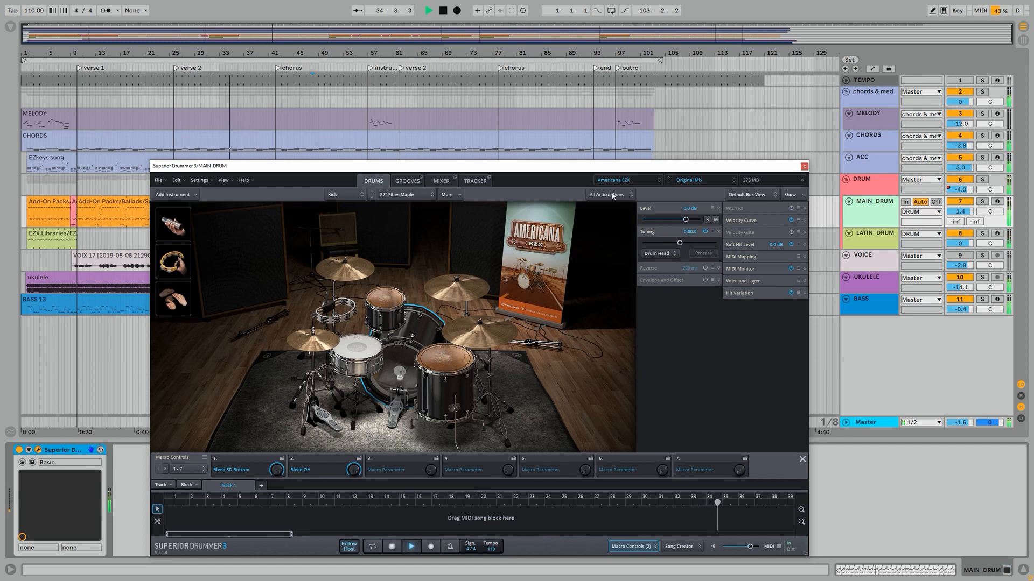
{"action": "left_click", "coordinate": [685, 181]}
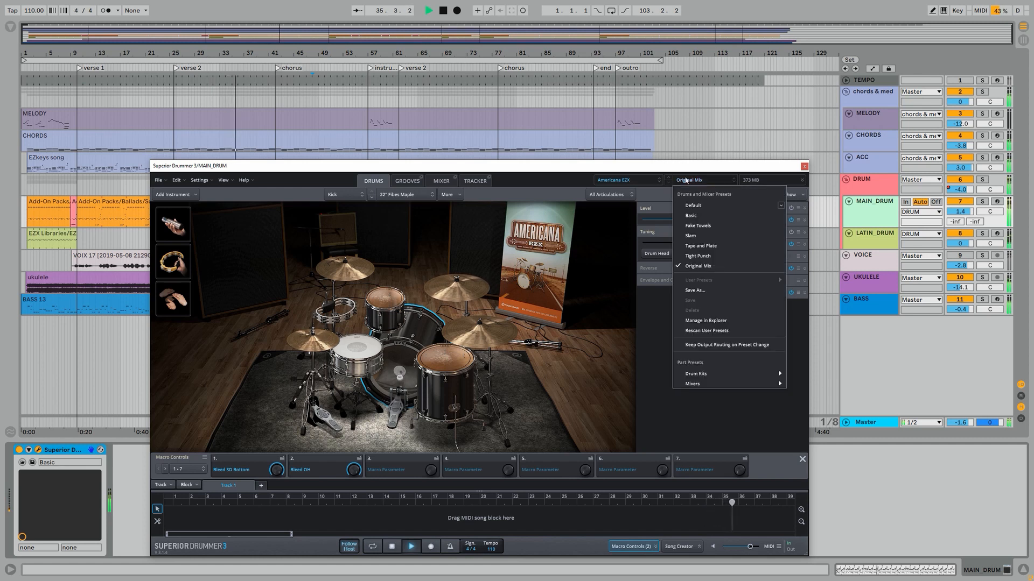
{"action": "left_click", "coordinate": [685, 180]}
{"action": "left_click", "coordinate": [652, 179]}
{"action": "left_click", "coordinate": [652, 179]}
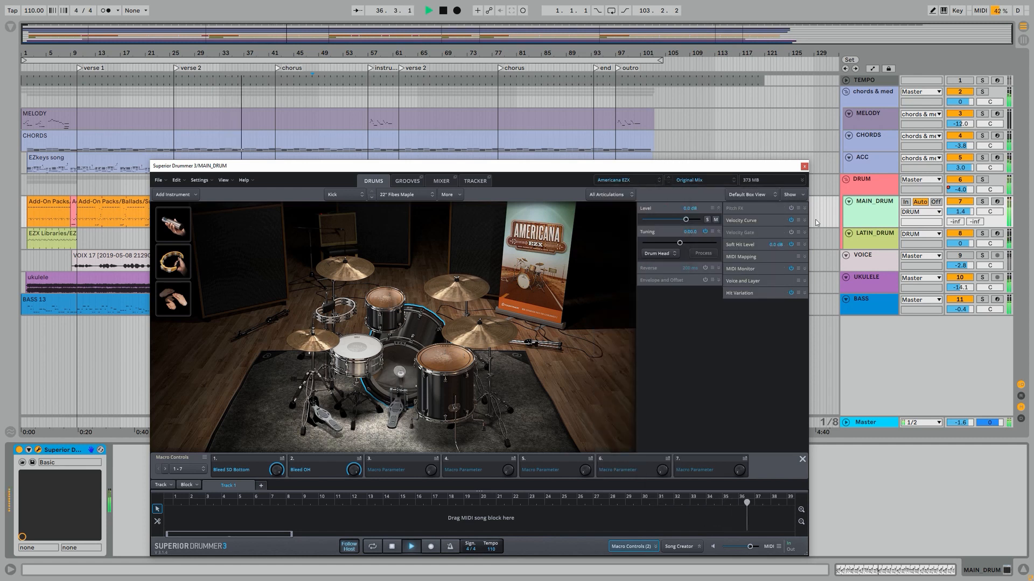
{"action": "left_click", "coordinate": [433, 183]}
{"action": "left_click", "coordinate": [803, 166]}
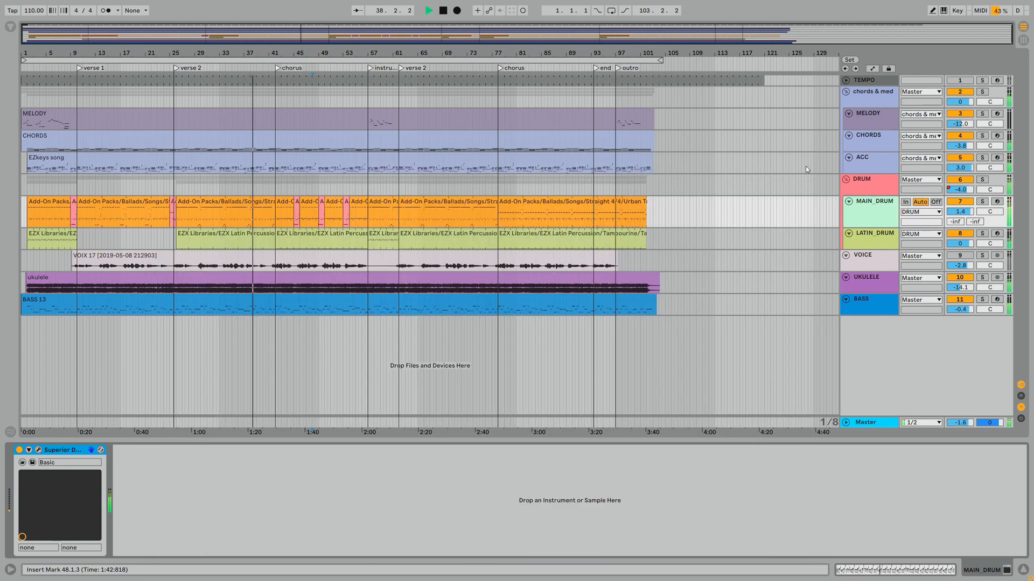
View the Latin Percussion kit in the LATIN_DRUM track's Superior Drummer 3 and close the plug-in window.
{"action": "left_click", "coordinate": [859, 232]}
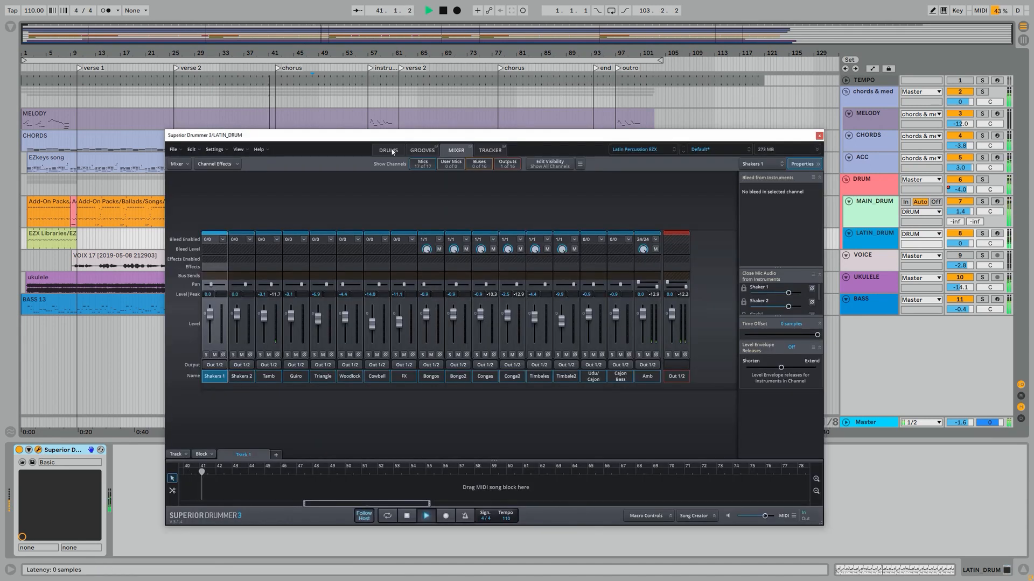
{"action": "left_click", "coordinate": [390, 150]}
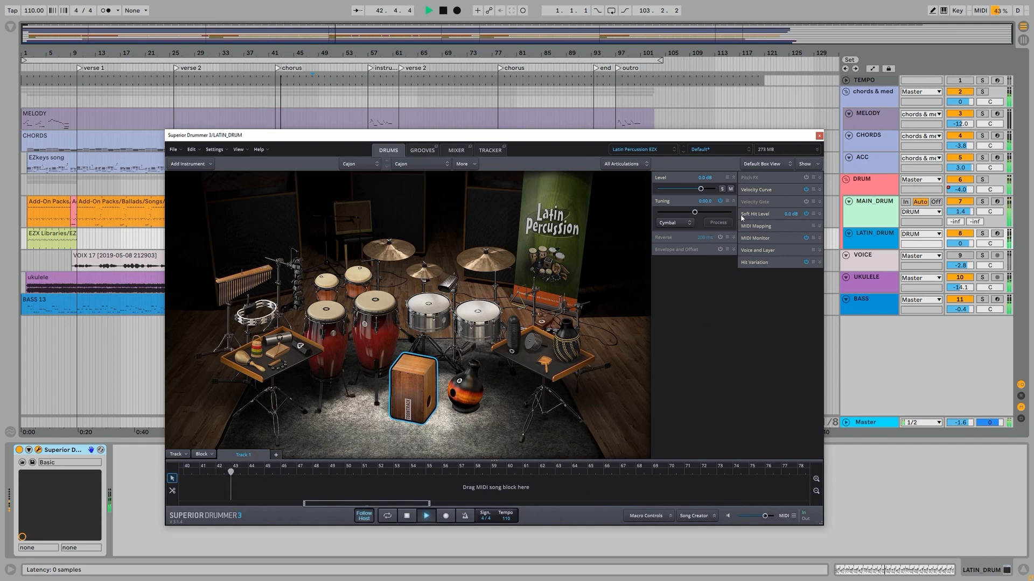
{"action": "left_click", "coordinate": [819, 137]}
Check the VOICE track's Melodyne and RX 7 Voice De-noise windows and close them.
{"action": "left_click", "coordinate": [859, 258]}
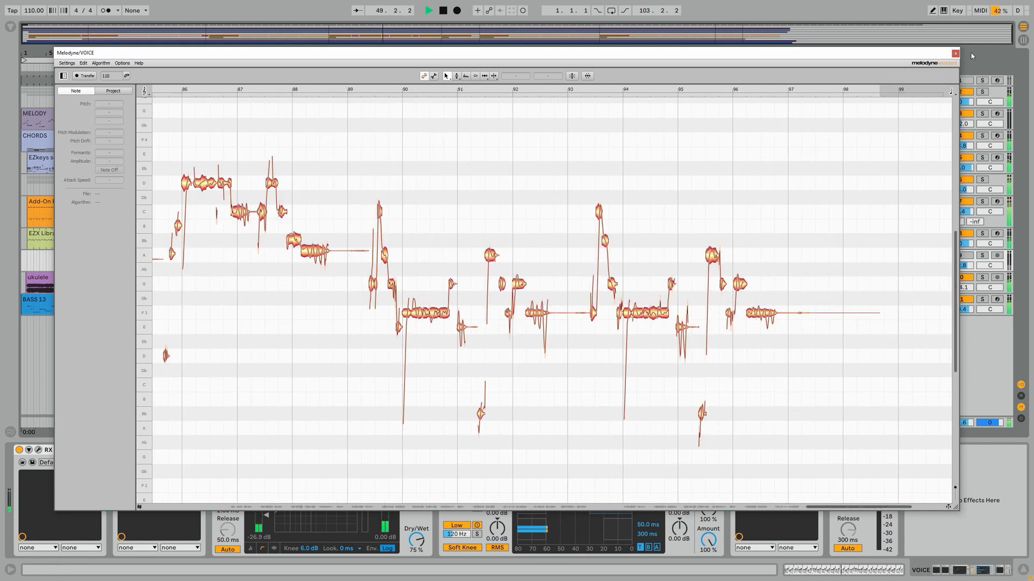
{"action": "left_click", "coordinate": [955, 54]}
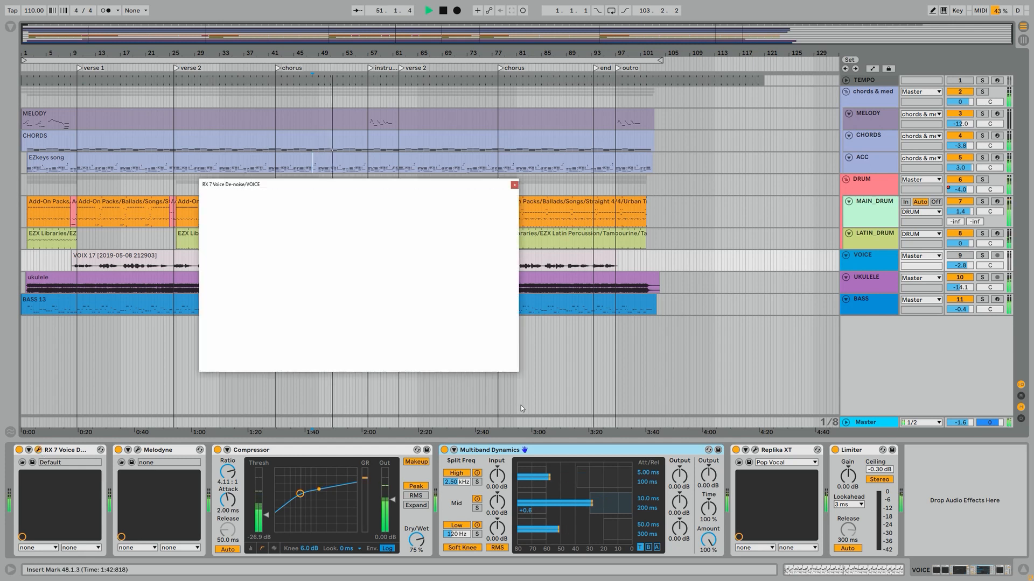
{"action": "left_click", "coordinate": [514, 185]}
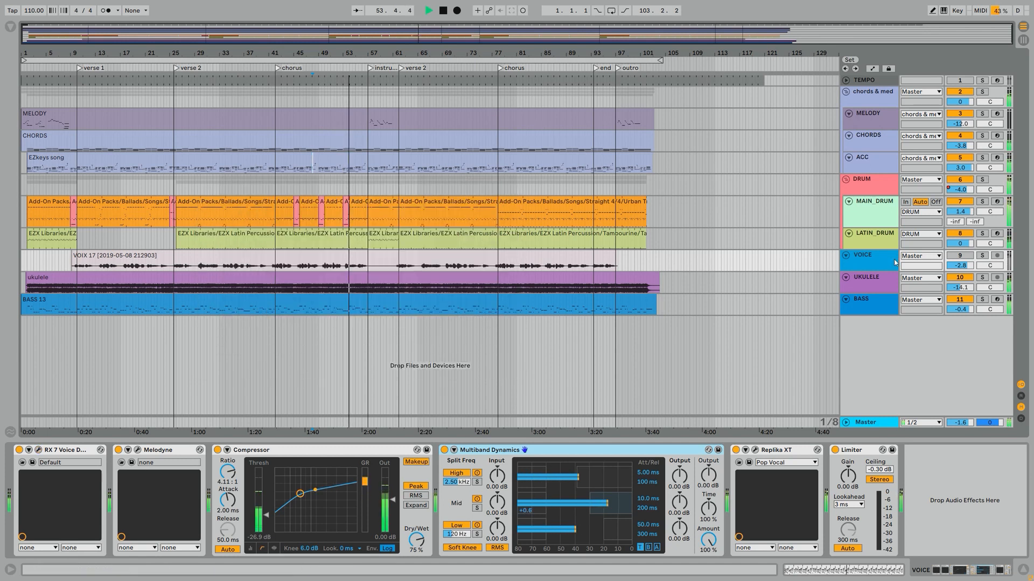
Inspect the UKULELE track's devices and Replika delay settings, and show the BASS track's device chain.
{"action": "left_click", "coordinate": [877, 284]}
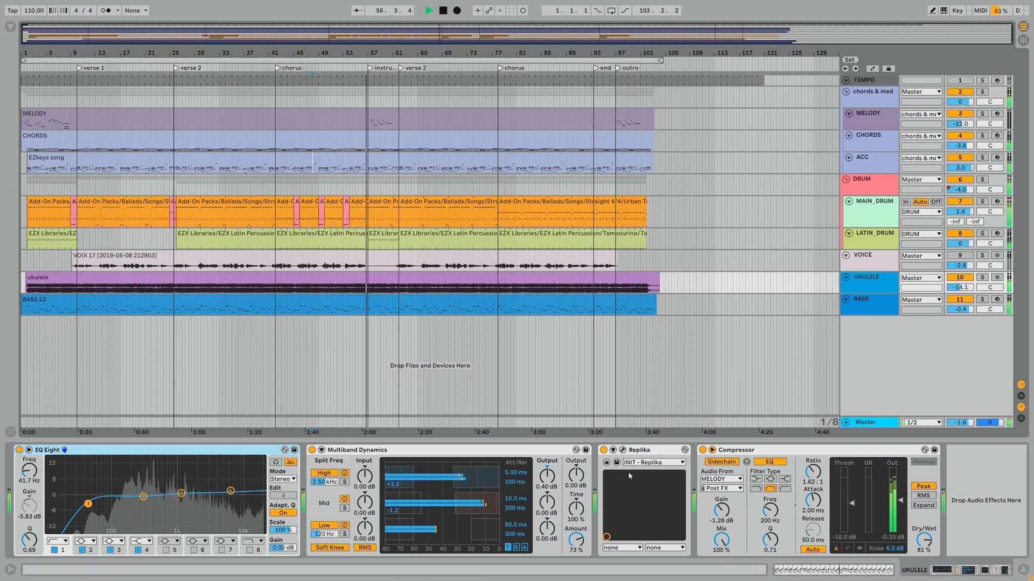
{"action": "left_click", "coordinate": [623, 451]}
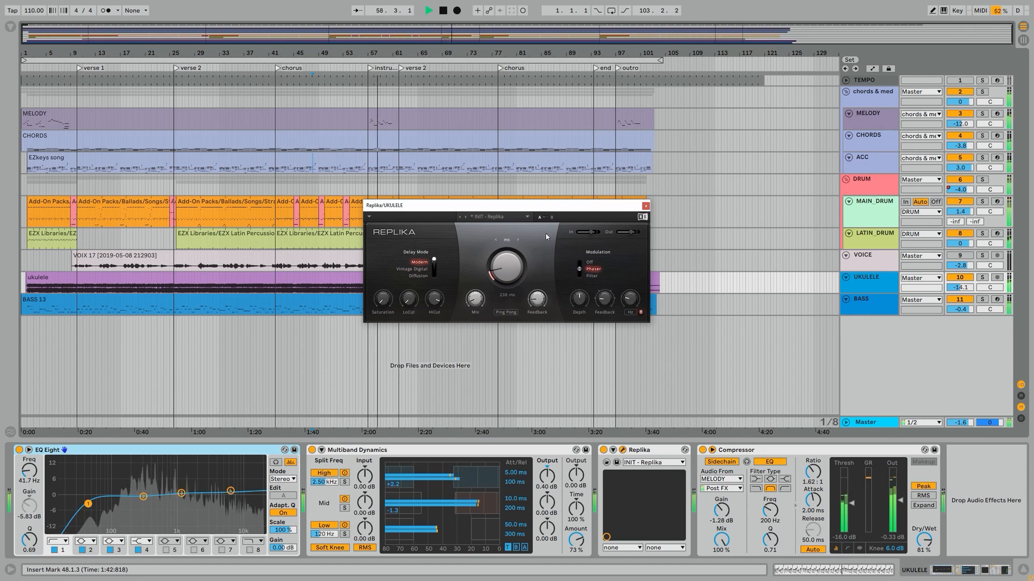
{"action": "left_click", "coordinate": [646, 205]}
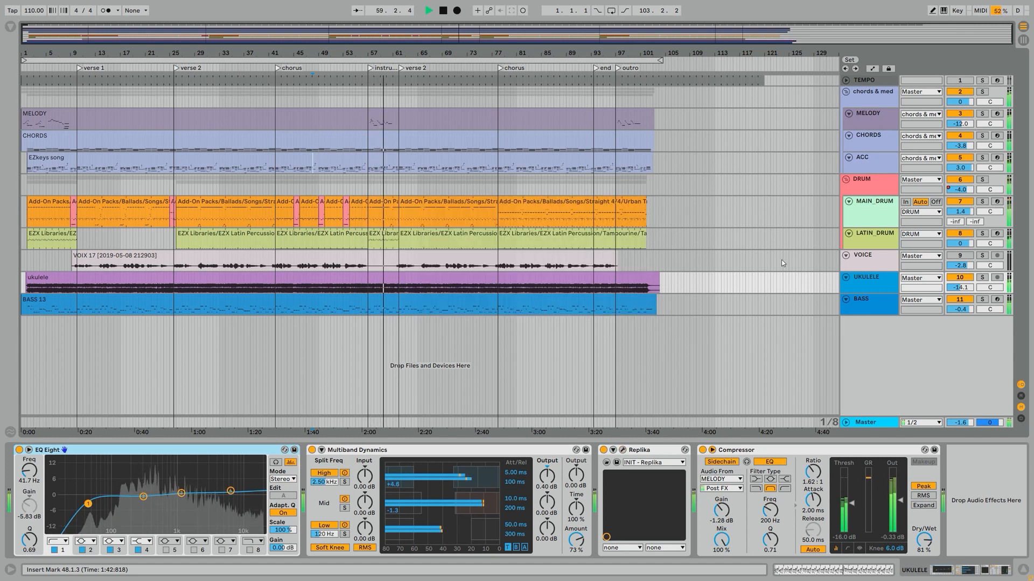
{"action": "left_click", "coordinate": [861, 302]}
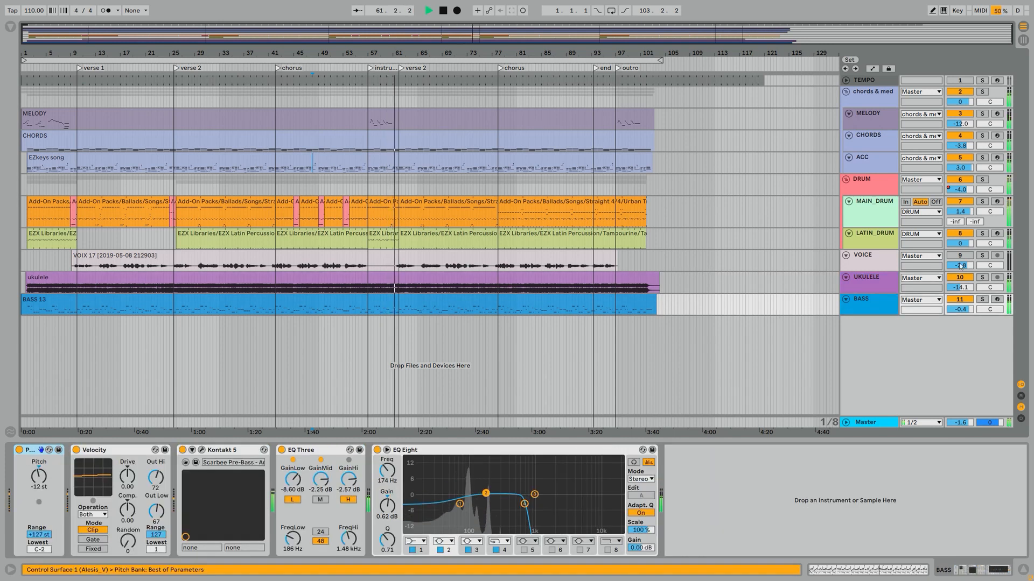
Activate the VOICE track and place its RX 7 Voice De-noise and Replika XT windows side by side.
{"action": "left_click", "coordinate": [877, 269]}
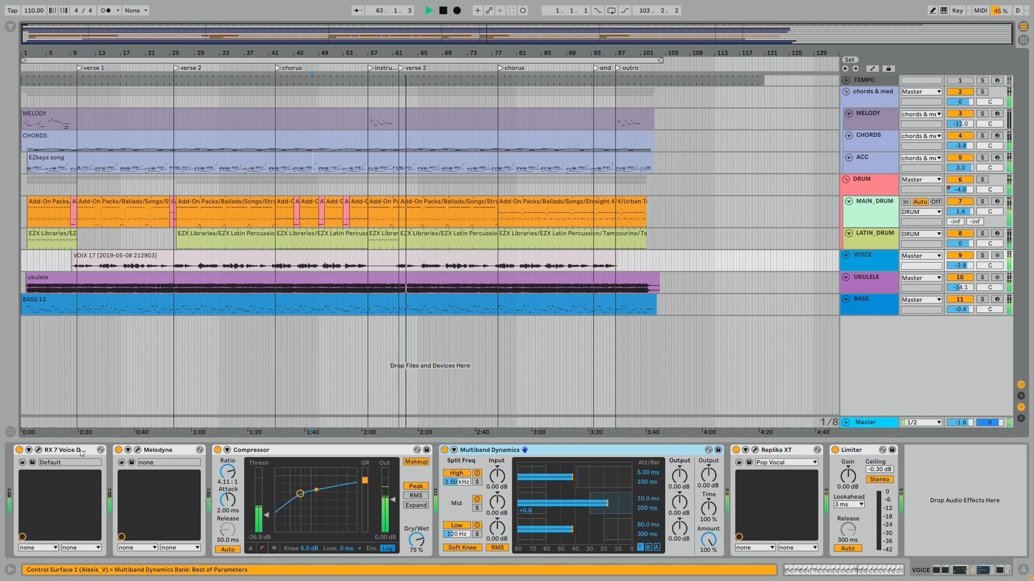
{"action": "left_click", "coordinate": [38, 451]}
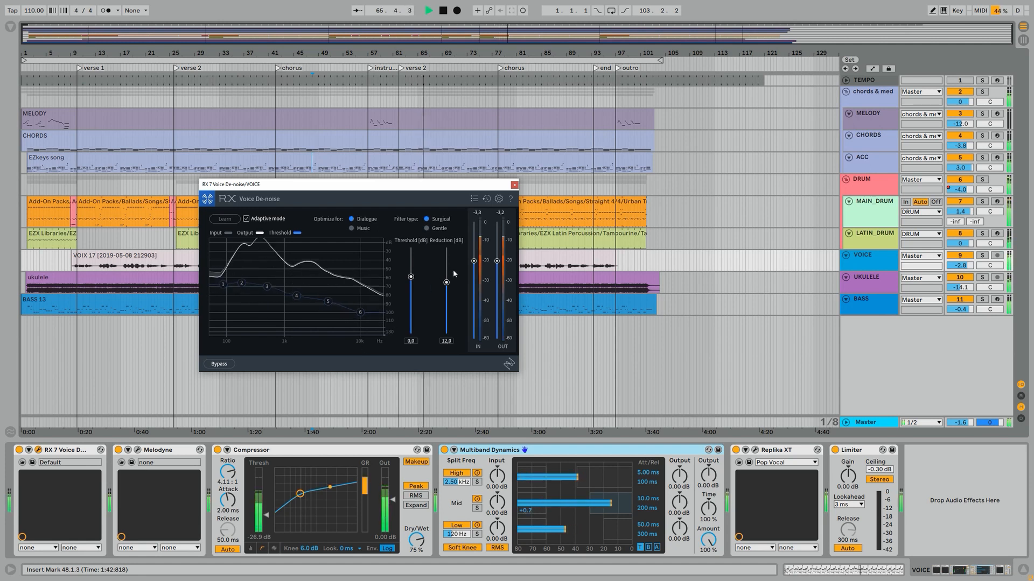
{"action": "left_click", "coordinate": [752, 377]}
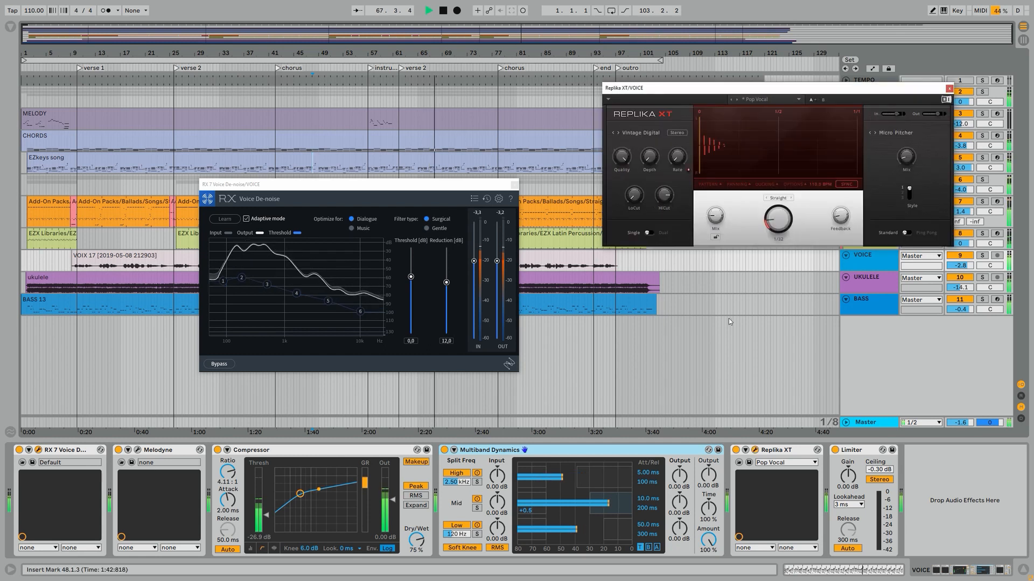
{"action": "left_click_drag", "start_coordinate": [746, 89], "coordinate": [678, 193]}
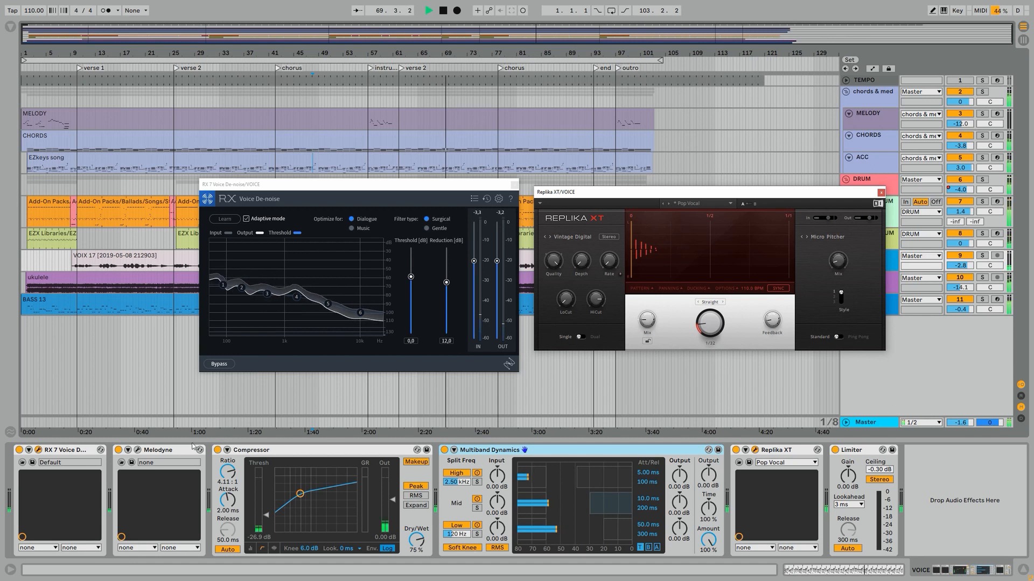
Look through earlier vocal notes in the VOICE track's Melodyne editor and close all open plug-in windows.
{"action": "left_click", "coordinate": [139, 450]}
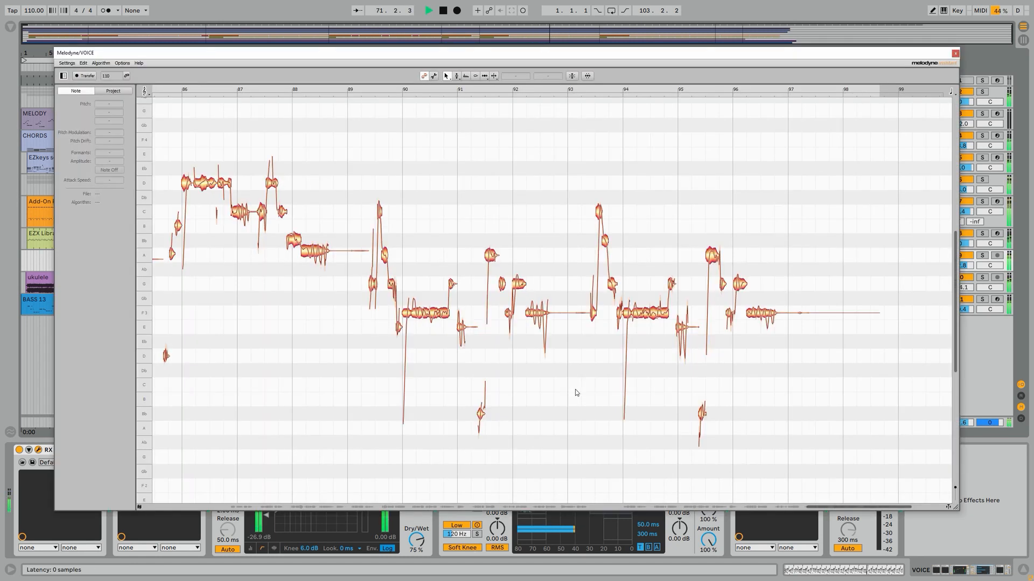
{"action": "scroll", "coordinate": [709, 441], "scroll_direction": "left", "scroll_amount": 1}
{"action": "left_click_drag", "start_coordinate": [827, 510], "coordinate": [716, 510]}
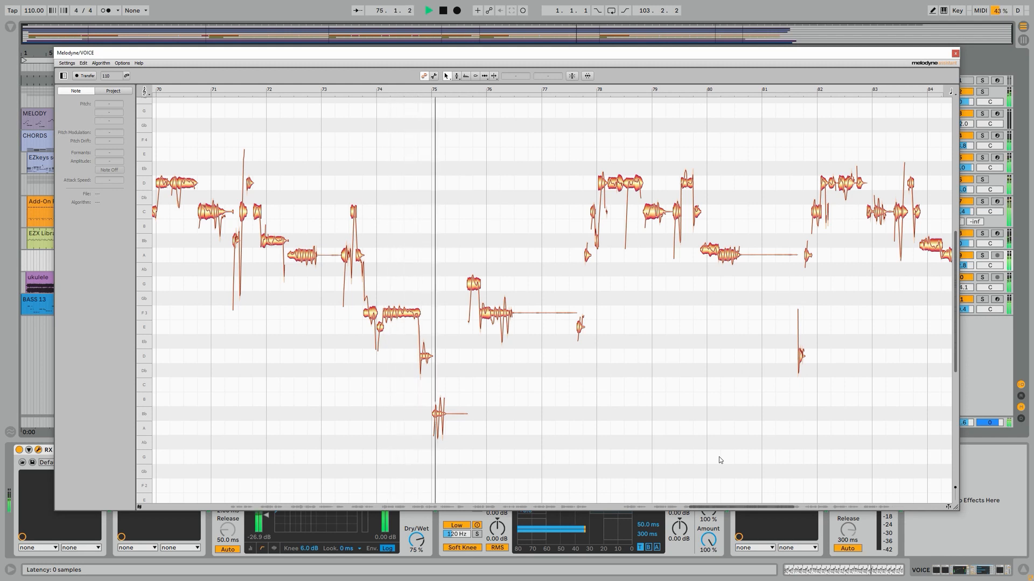
{"action": "left_click", "coordinate": [955, 54]}
{"action": "left_click", "coordinate": [515, 183]}
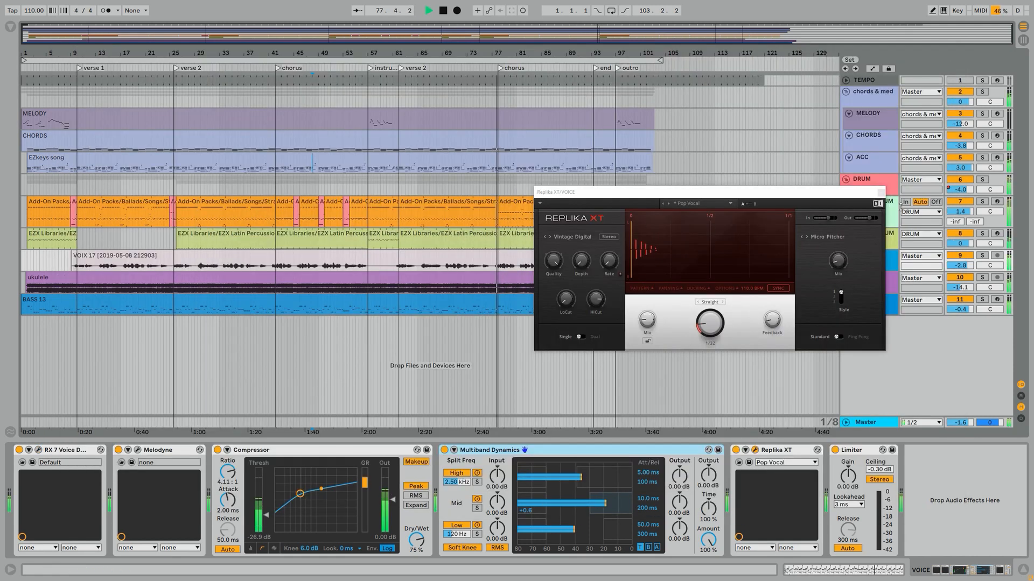
{"action": "left_click", "coordinate": [881, 192]}
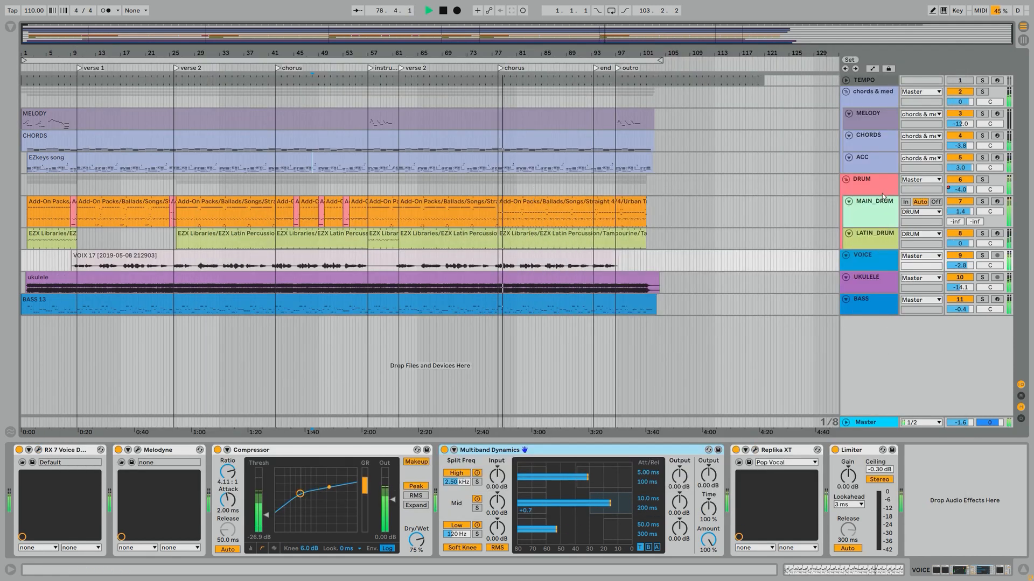
Show the UKULELE track's device chain, and bring up the BASS track's Kontakt 5 instrument.
{"action": "left_click", "coordinate": [870, 278]}
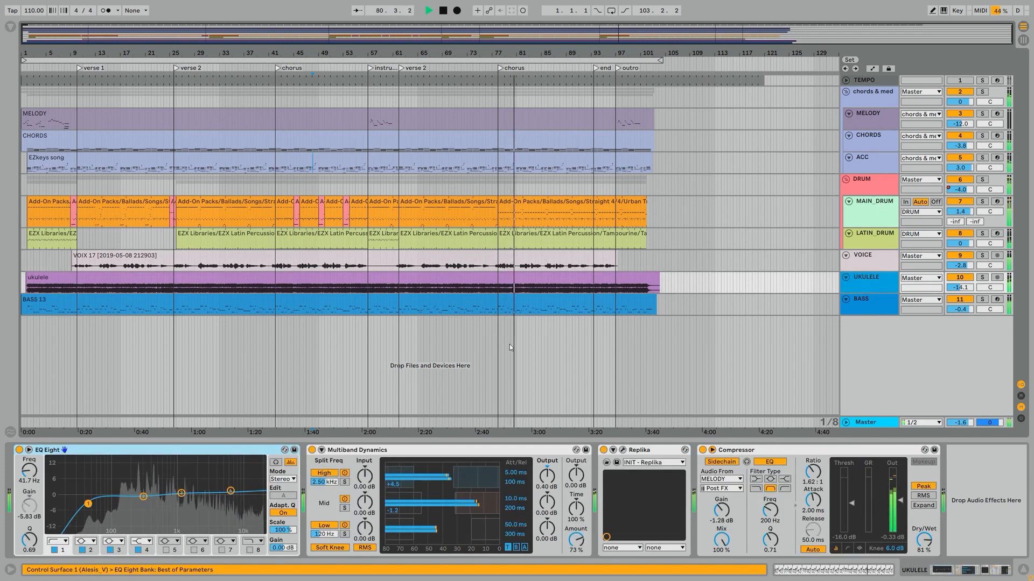
{"action": "left_click", "coordinate": [858, 306]}
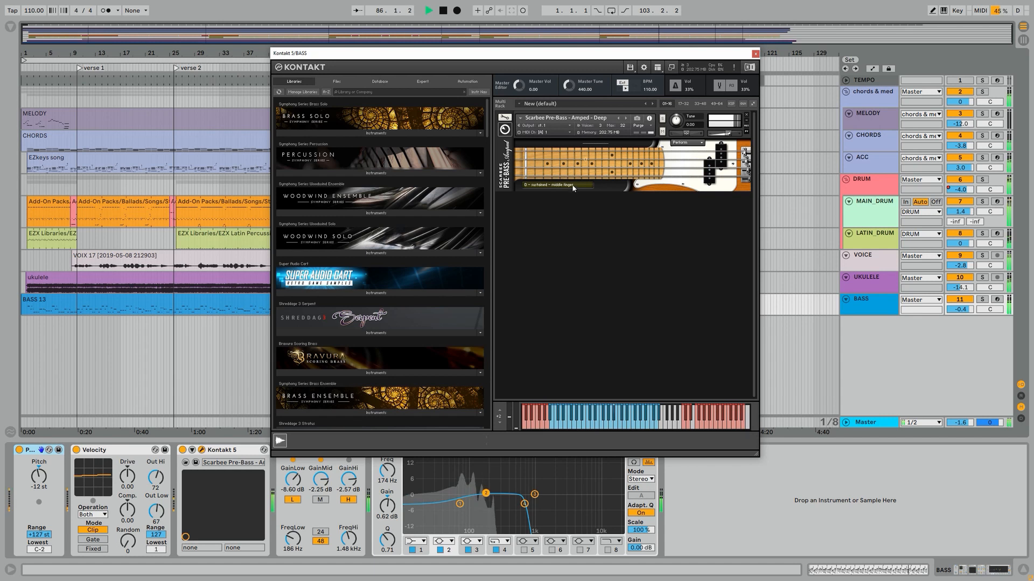
Check the Scarbee Pre-Bass FX Presets page, choose the Old School effect preset, and close the Kontakt window.
{"action": "left_click", "coordinate": [701, 143]}
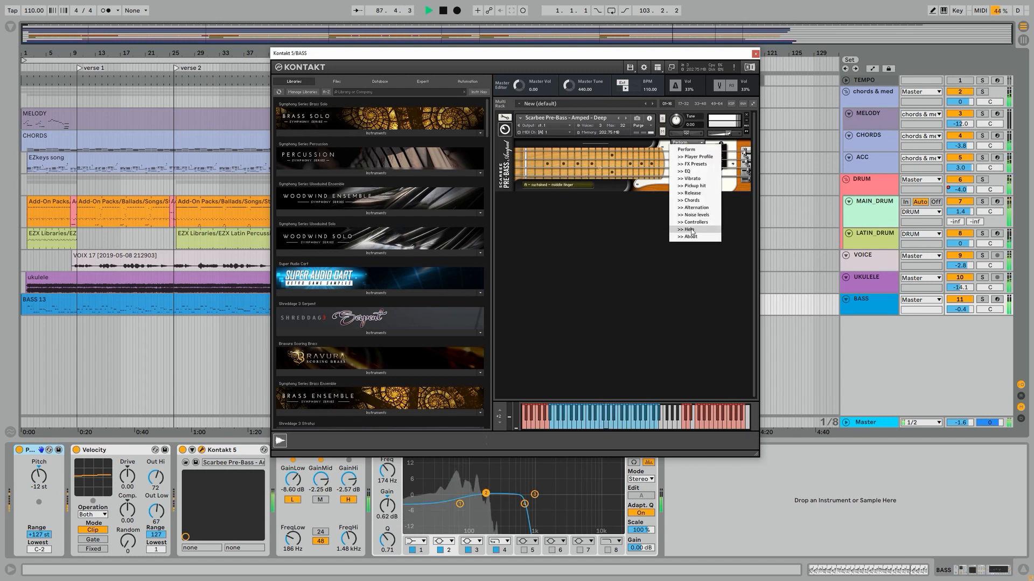
{"action": "left_click", "coordinate": [695, 164]}
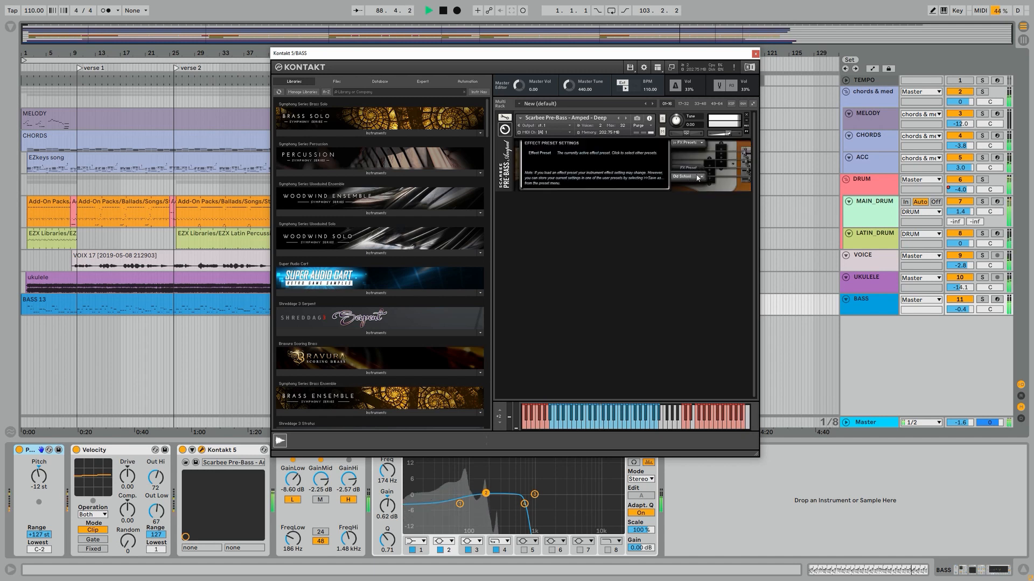
{"action": "left_click", "coordinate": [698, 178]}
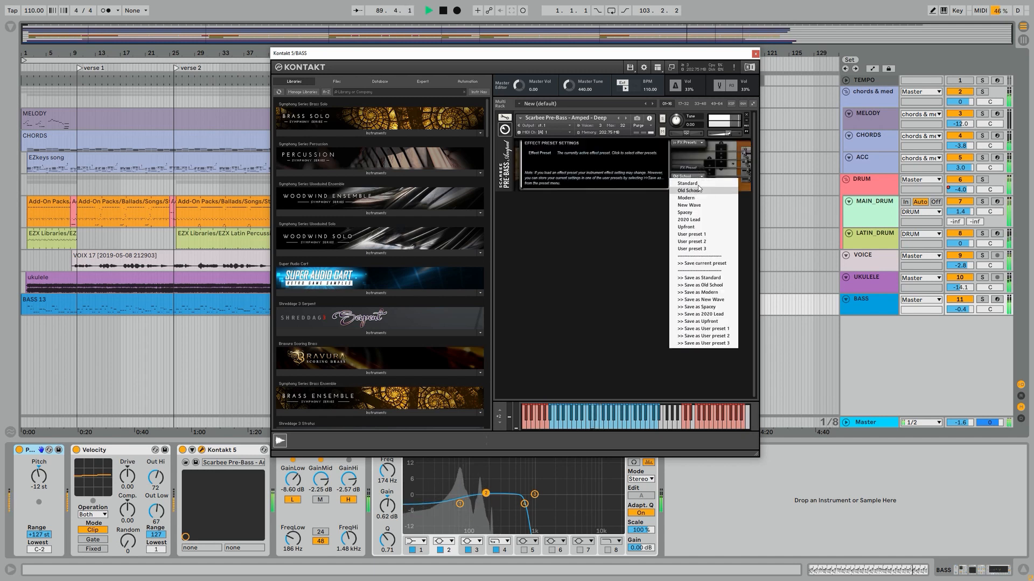
{"action": "left_click", "coordinate": [689, 191]}
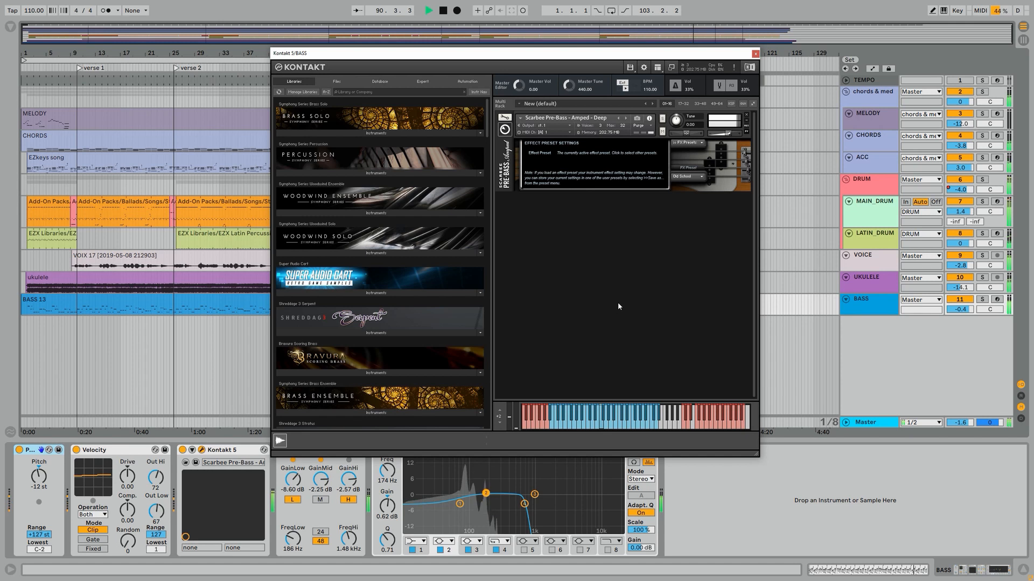
{"action": "left_click", "coordinate": [755, 54]}
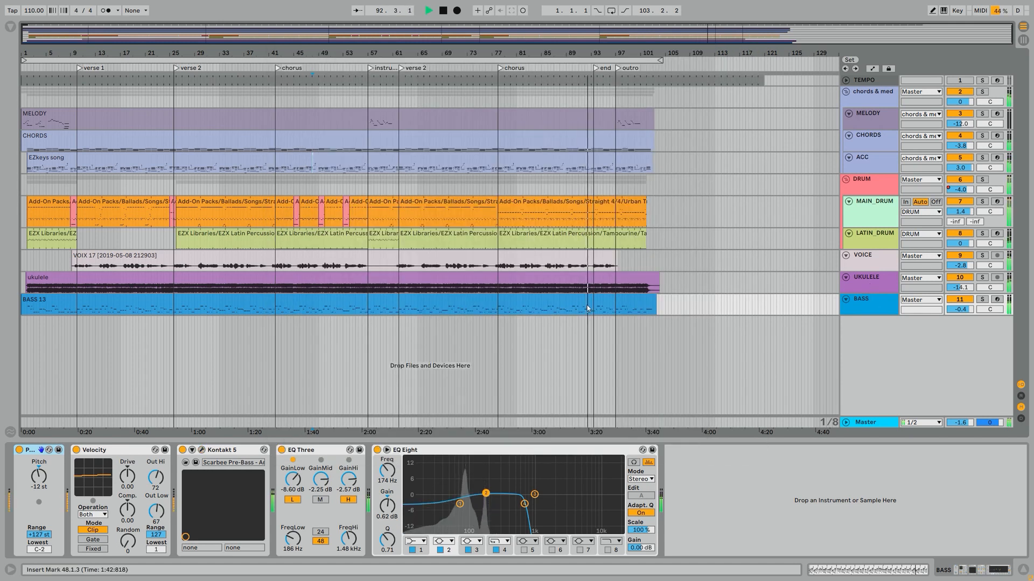
Examine the MIDI notes of the BASS 13 clip and the outro notes of the MELODY clip.
{"action": "left_click", "coordinate": [864, 569]}
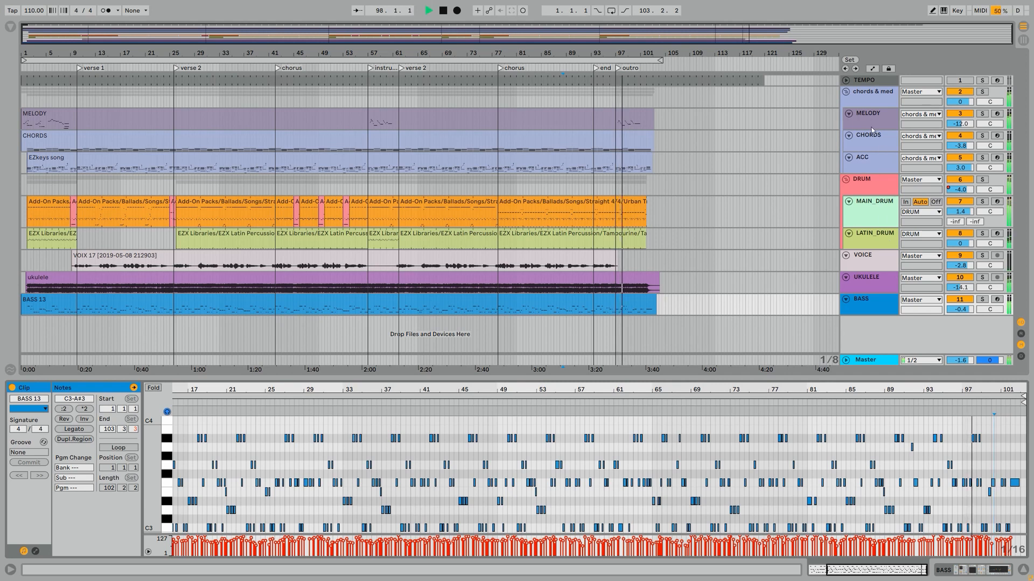
{"action": "left_click", "coordinate": [642, 122]}
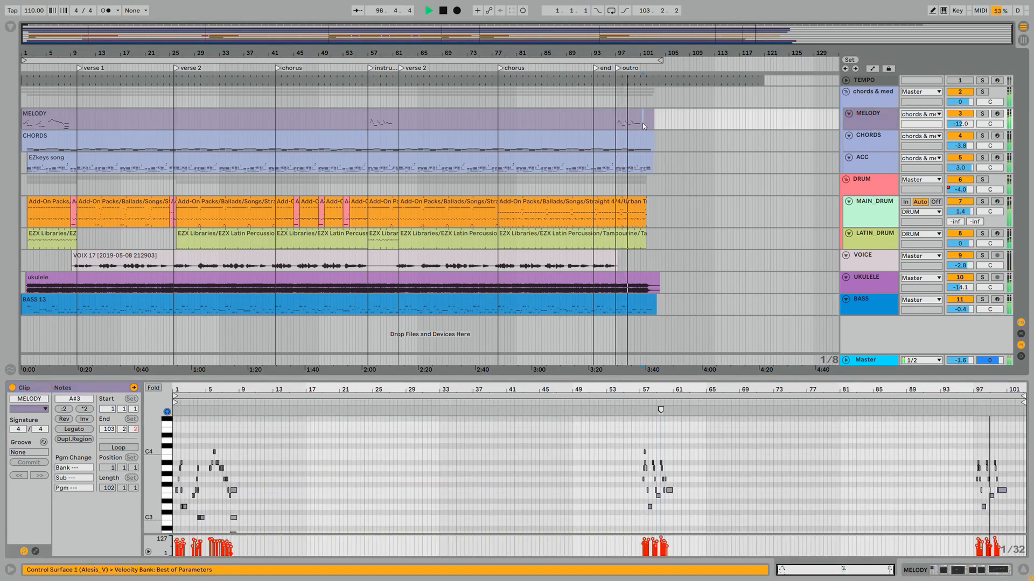
{"action": "left_click_drag", "start_coordinate": [991, 390], "coordinate": [991, 423]}
{"action": "left_click_drag", "start_coordinate": [945, 390], "coordinate": [802, 389]}
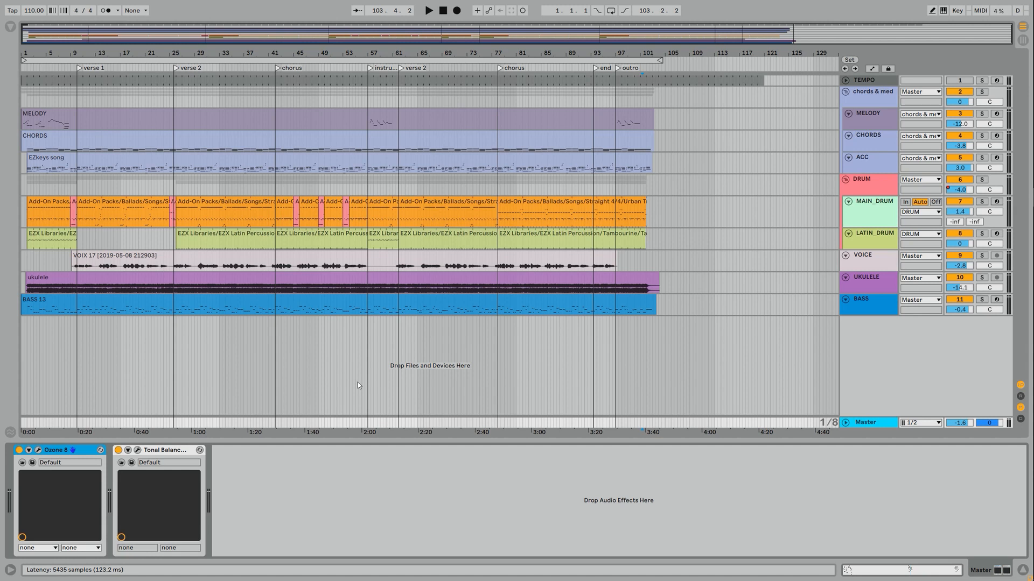
Inspect the master track's Ozone 8 Dynamics, Maximizer, Equalizer, Vintage Compressor and Dynamic EQ modules, and close its window.
{"action": "key", "text": "ctrl+alt+p"}
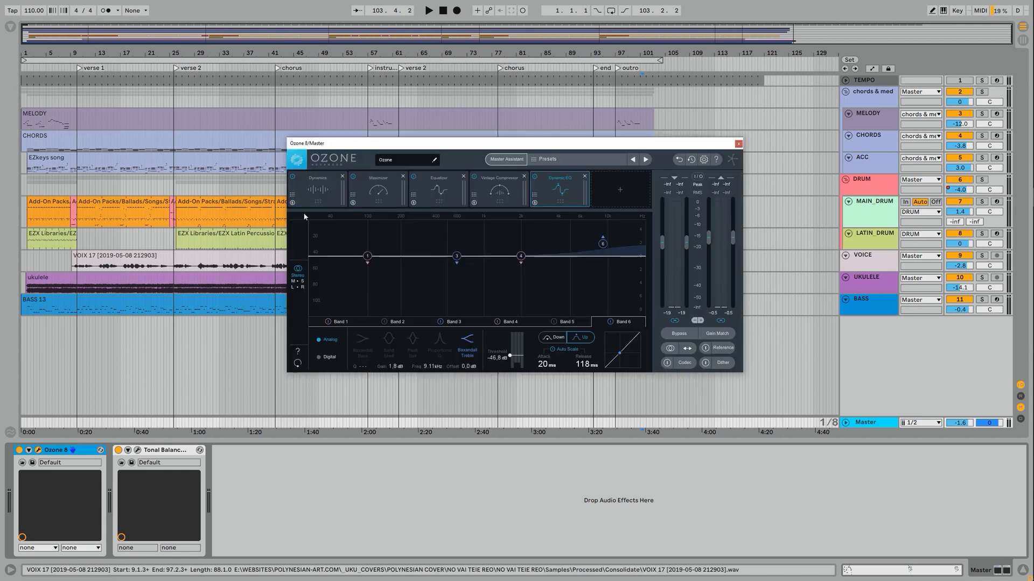
{"action": "left_click", "coordinate": [311, 192]}
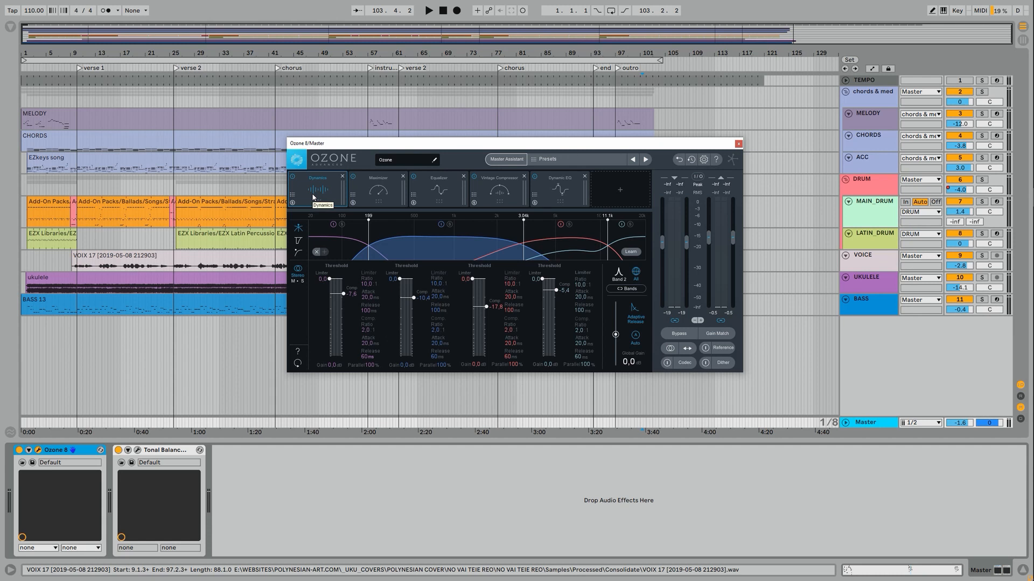
{"action": "left_click", "coordinate": [369, 199]}
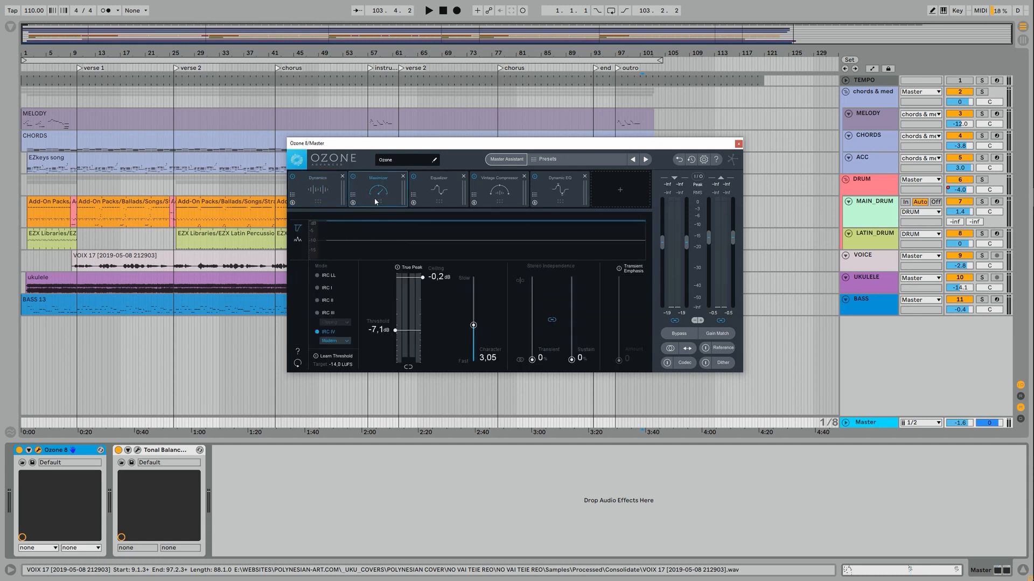
{"action": "left_click", "coordinate": [439, 194]}
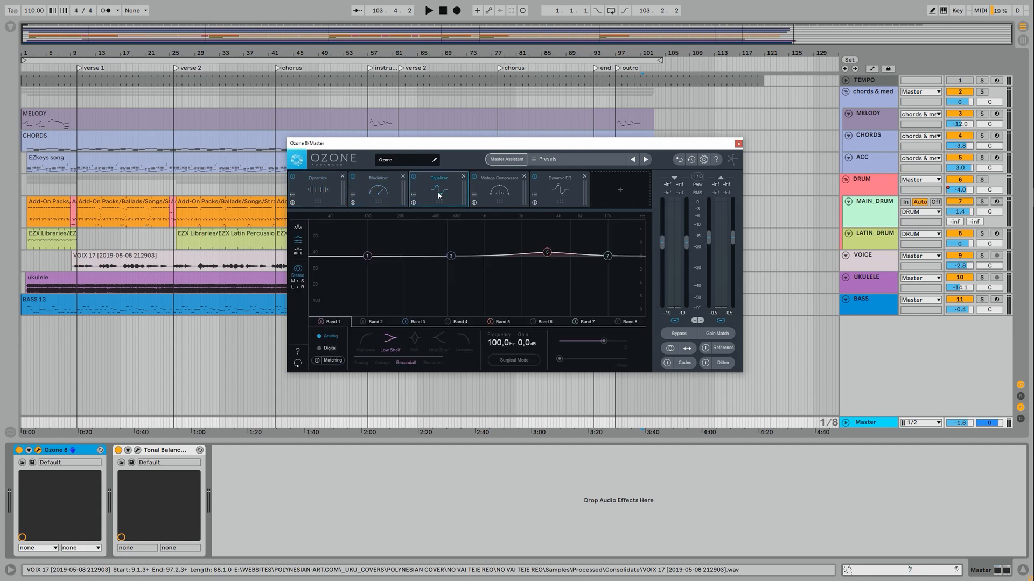
{"action": "left_click", "coordinate": [490, 192]}
{"action": "left_click", "coordinate": [565, 199]}
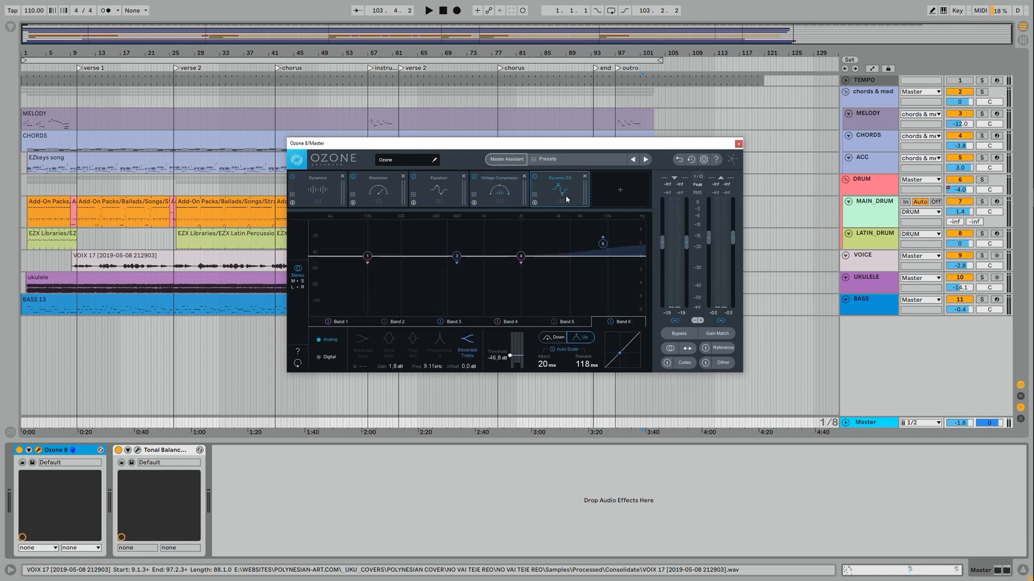
{"action": "left_click", "coordinate": [738, 144]}
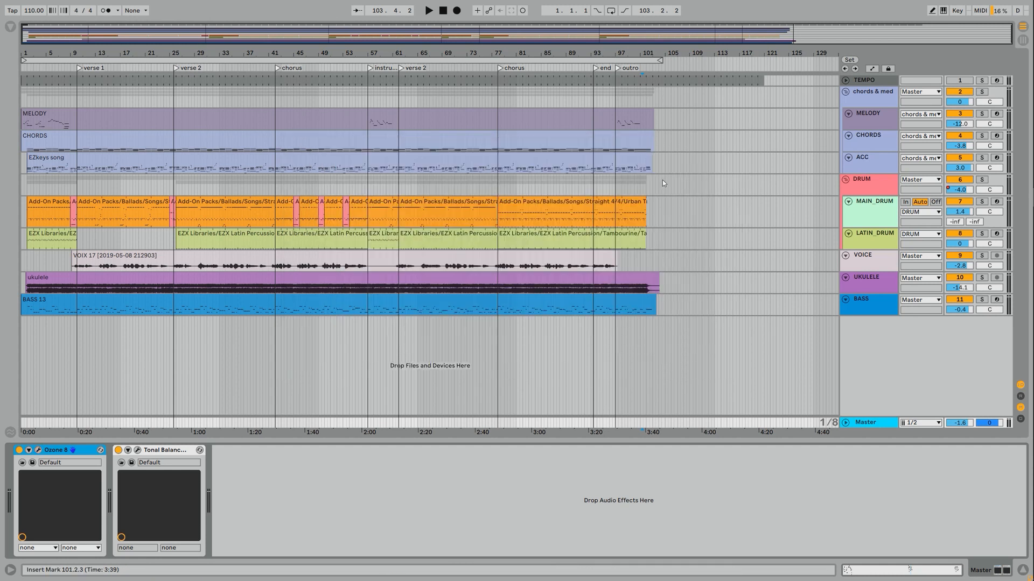